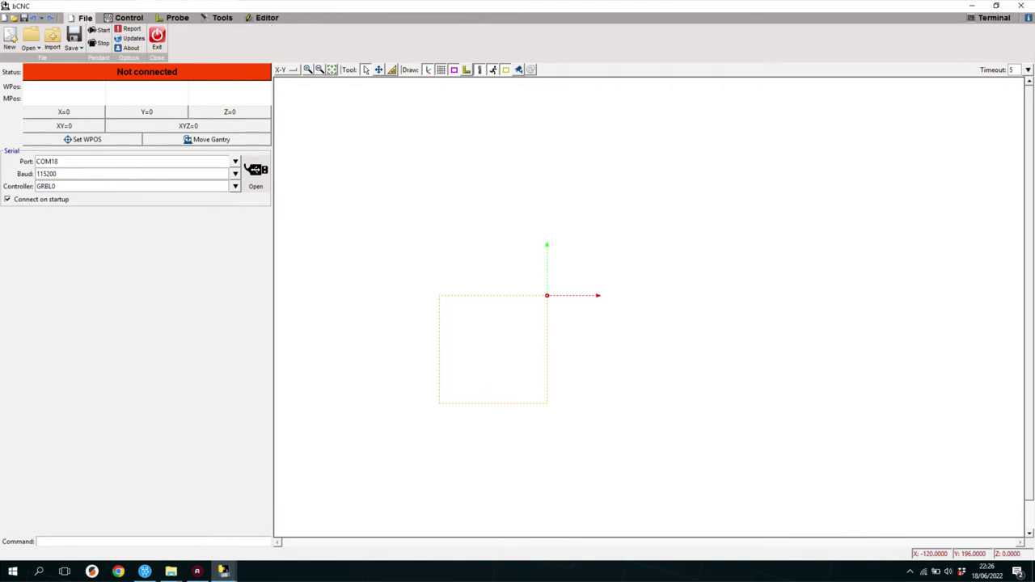
- Look through the file, control, probe, tools and G-code editor sections of the program
scroll(219, 17, "down", 4)
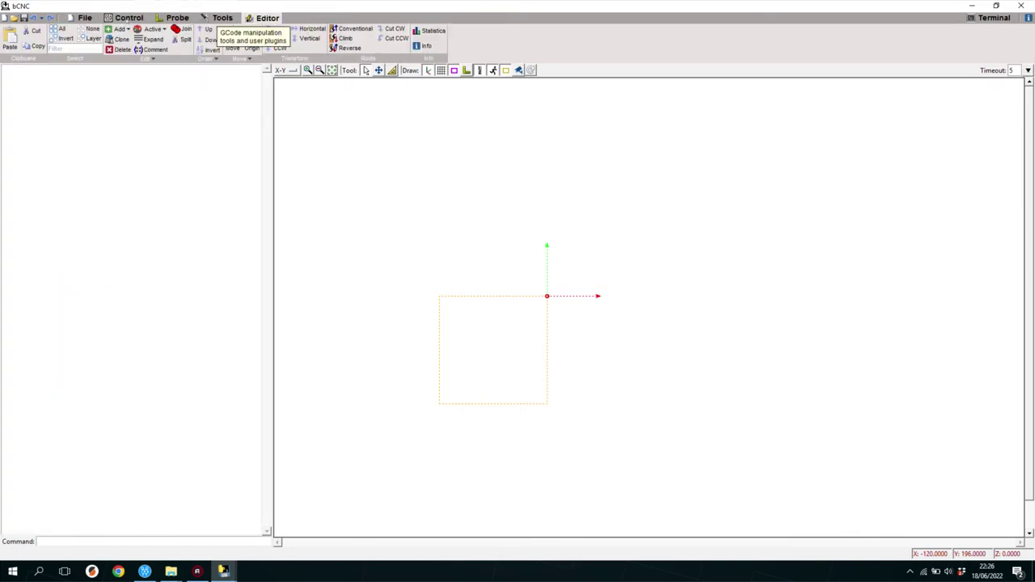
left_click(85, 18)
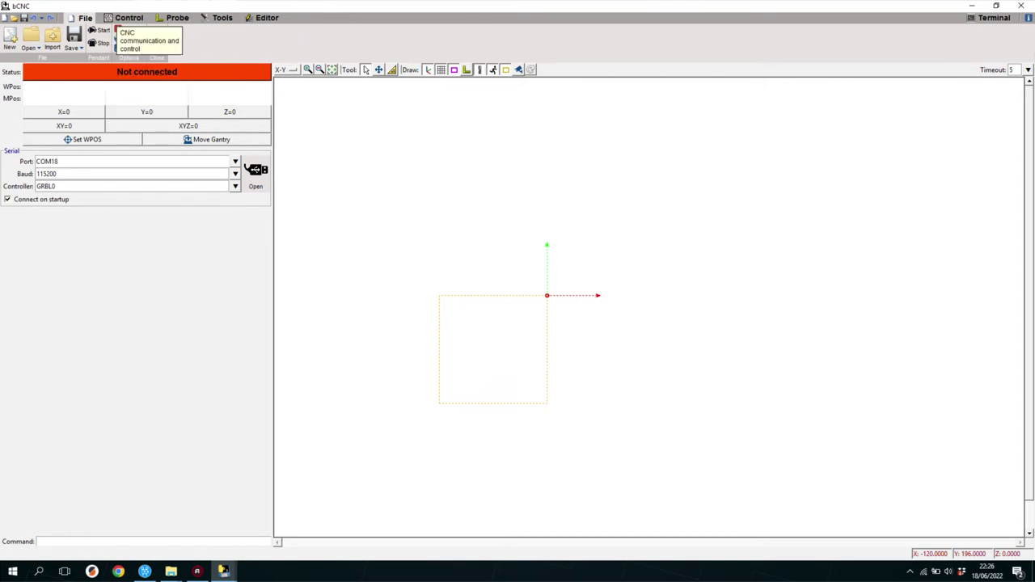
left_click(129, 17)
left_click(177, 17)
left_click(220, 17)
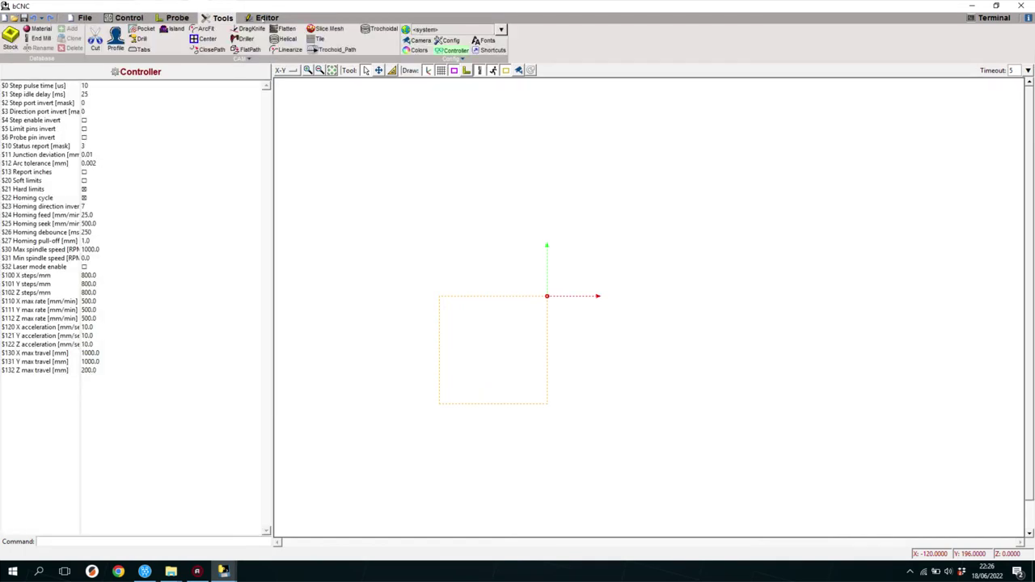
left_click(266, 17)
left_click(220, 17)
left_click(177, 17)
left_click(129, 17)
left_click(85, 17)
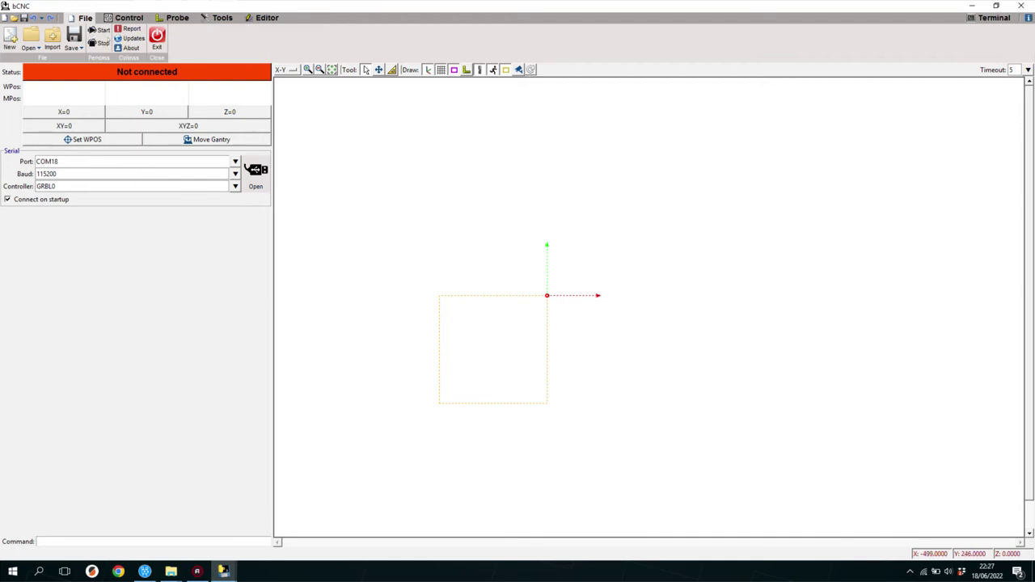
- Set the jog step size to 100 in the machine movement controls
left_click(127, 18)
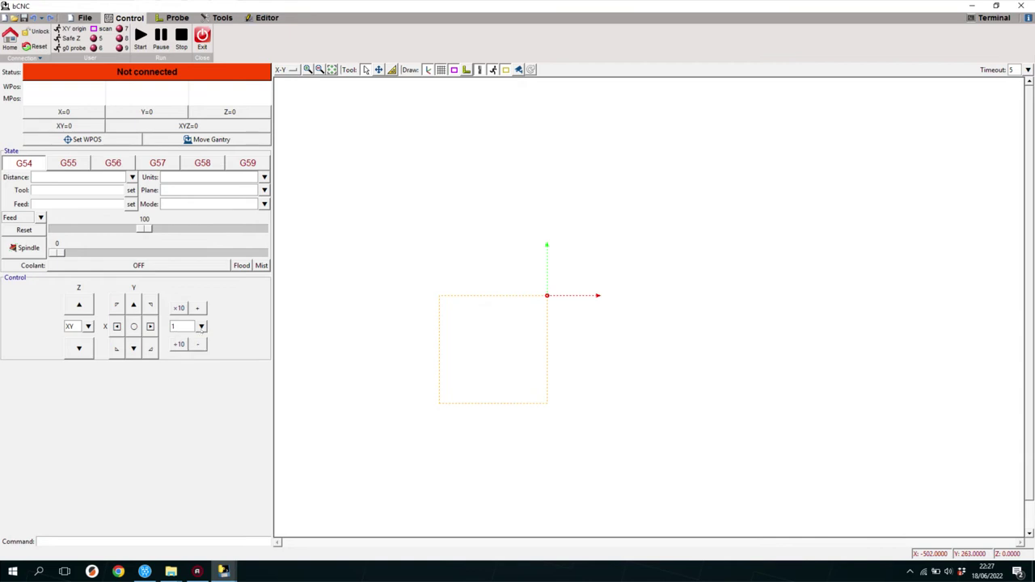
left_click(175, 326)
left_click(203, 326)
left_click(179, 309)
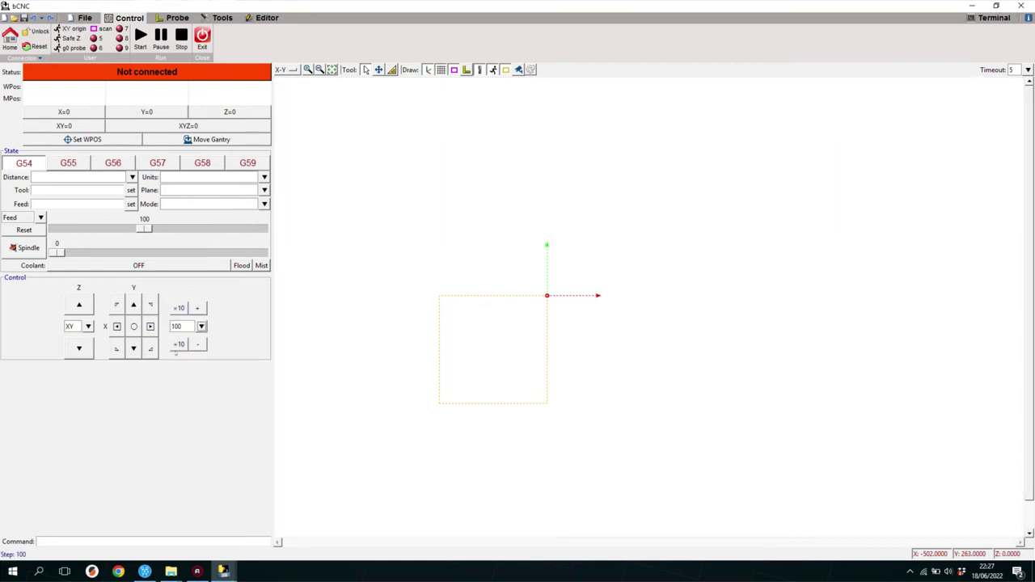
left_click(178, 345)
left_click(179, 308)
left_click(179, 308)
- Raise the feed override to 200 and leave the spindle speed at 0
mouse_move(52, 255)
left_mouse_down()
mouse_move(252, 255)
mouse_move(56, 253)
left_mouse_up()
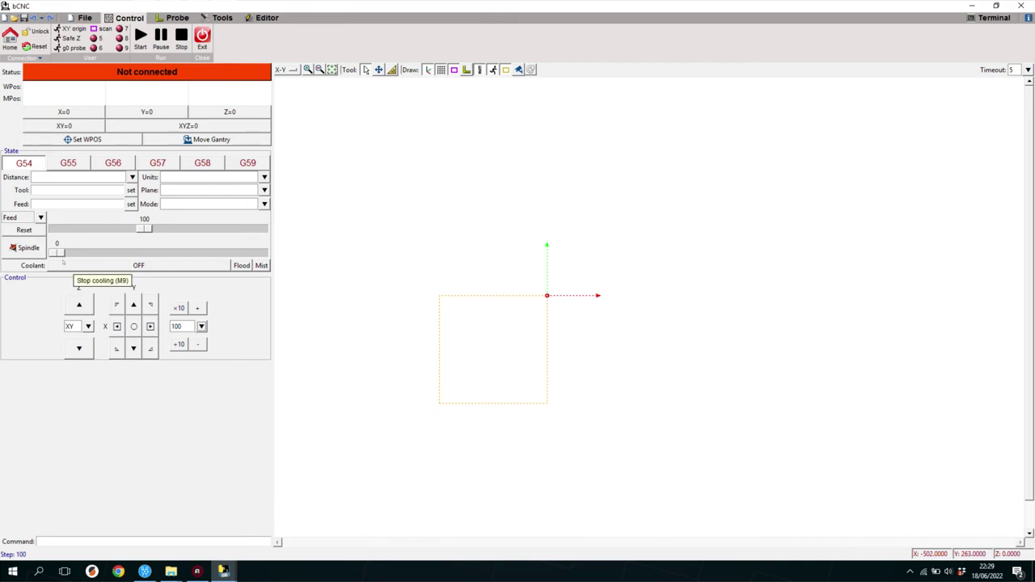
left_click_drag(143, 228, 267, 229)
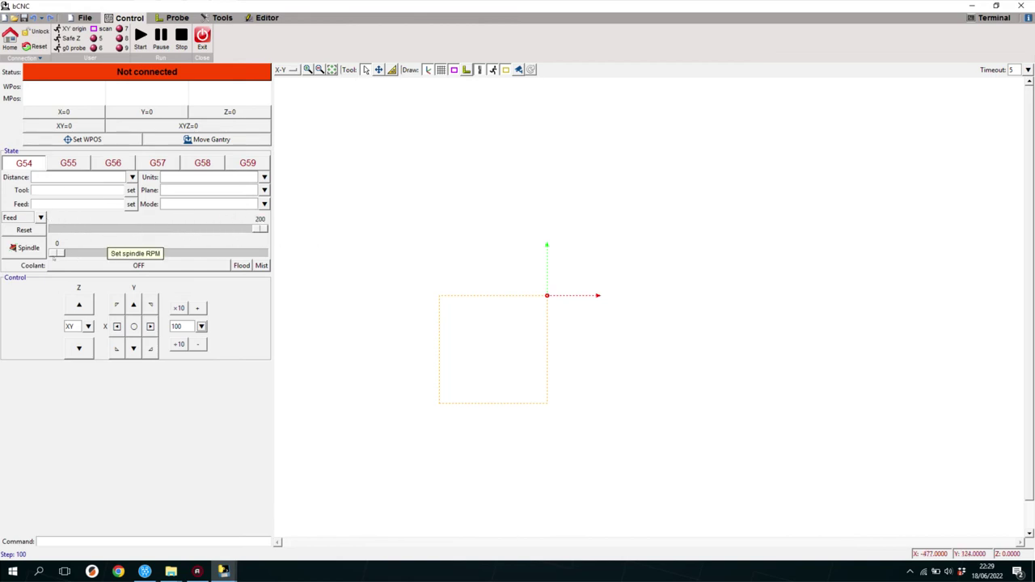
mouse_move(53, 253)
left_mouse_down()
mouse_move(235, 253)
mouse_move(53, 254)
left_mouse_up()
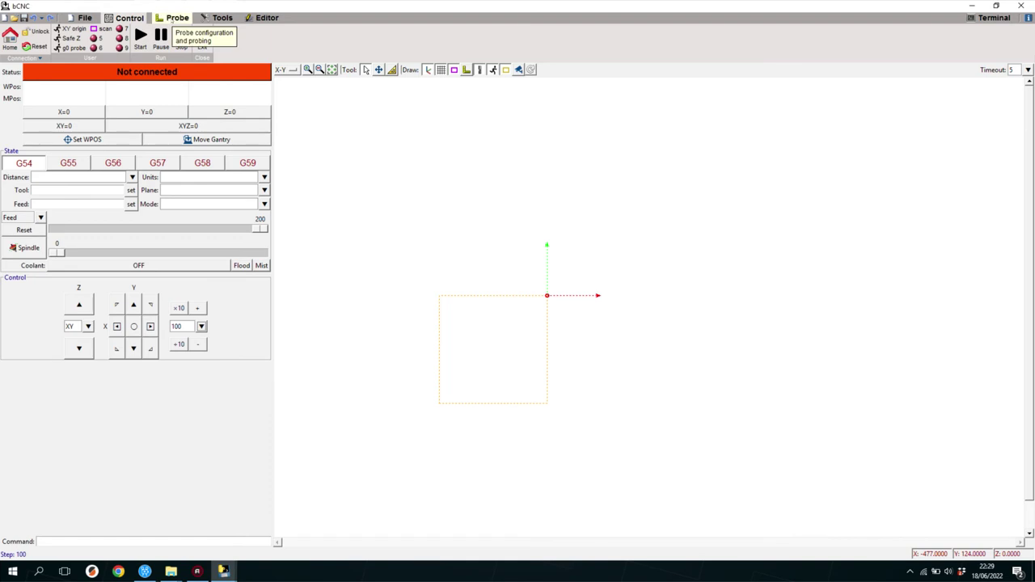
- Examine the probe settings, controller settings, extra CAM and configuration options, and the G-code editor's commands
left_click(173, 18)
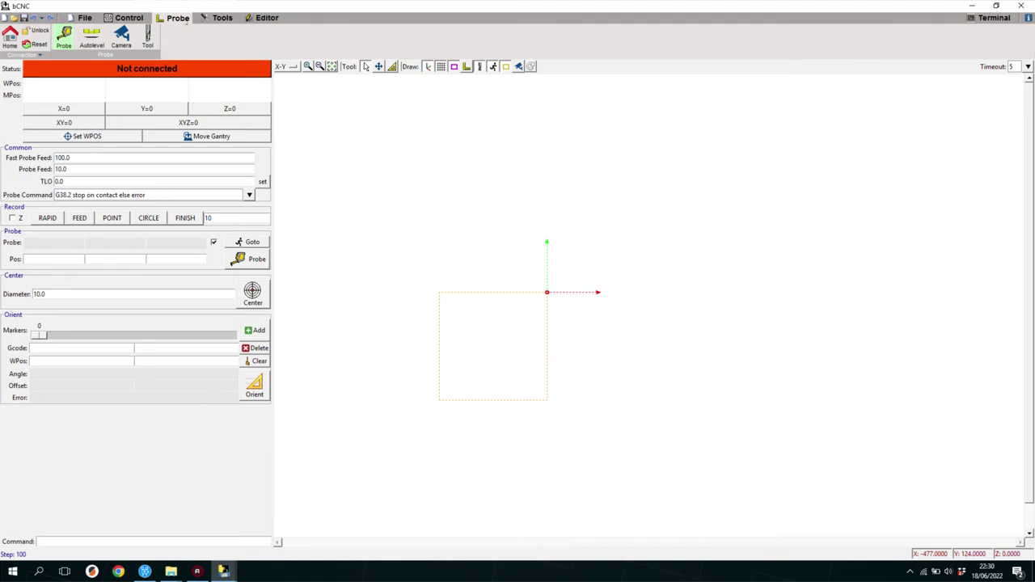
left_click(218, 17)
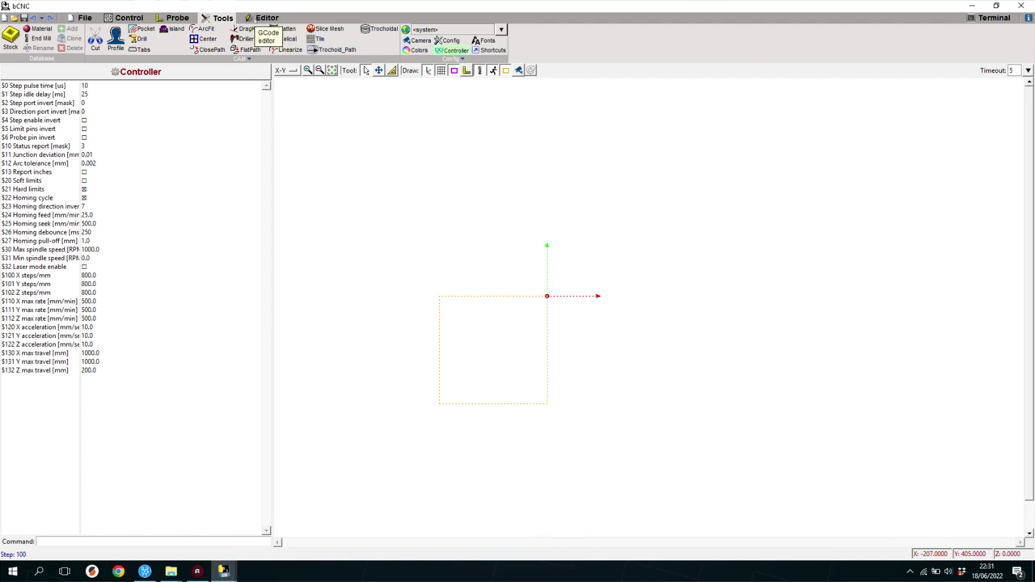
left_click(240, 59)
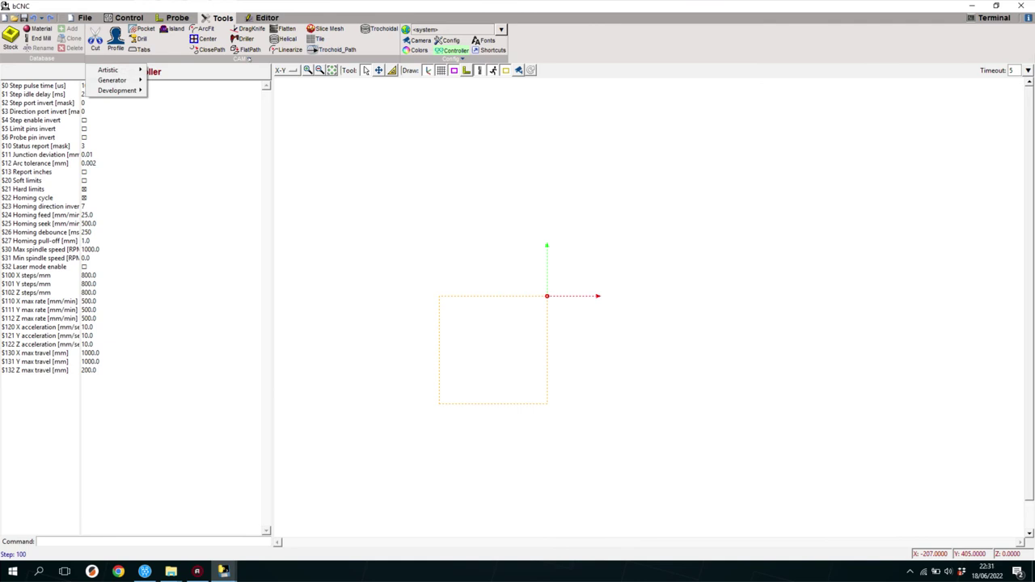
mouse_move(113, 69)
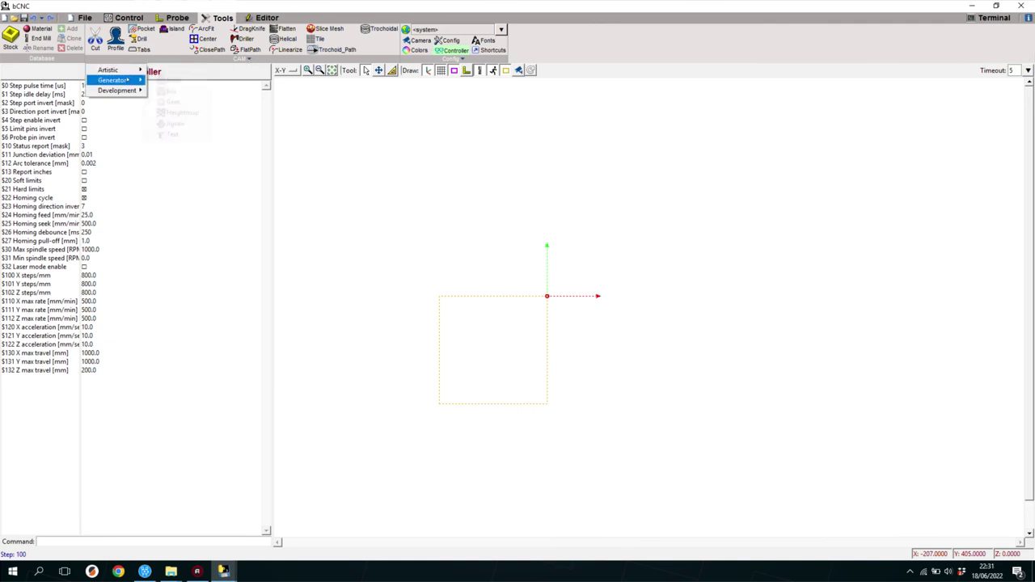
mouse_move(117, 90)
left_click(453, 59)
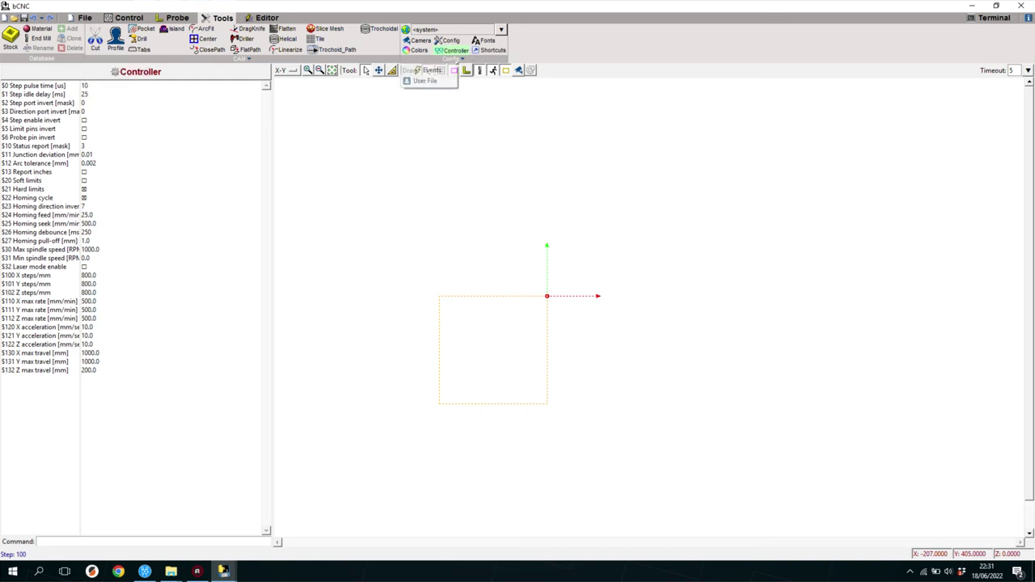
left_click(240, 59)
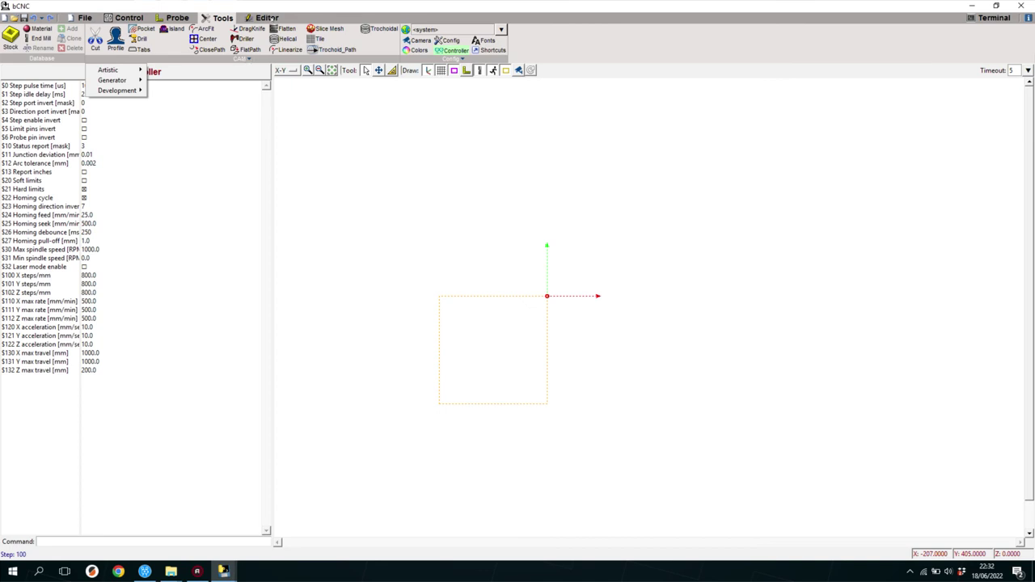
left_click(274, 17)
left_click(266, 17)
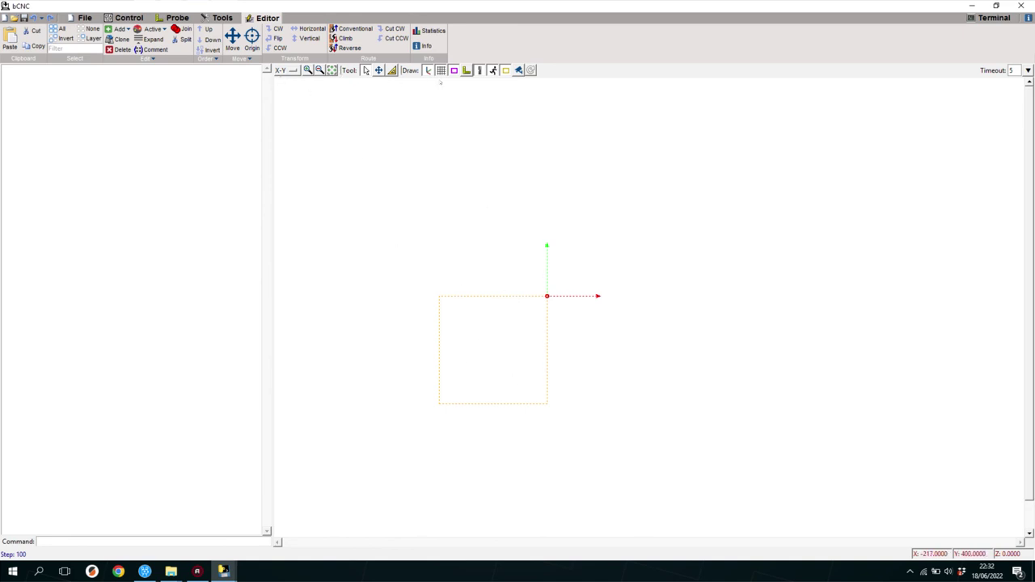
- Show the work area in the X-Y view, fit it to the screen and pan the canvas
left_click(283, 71)
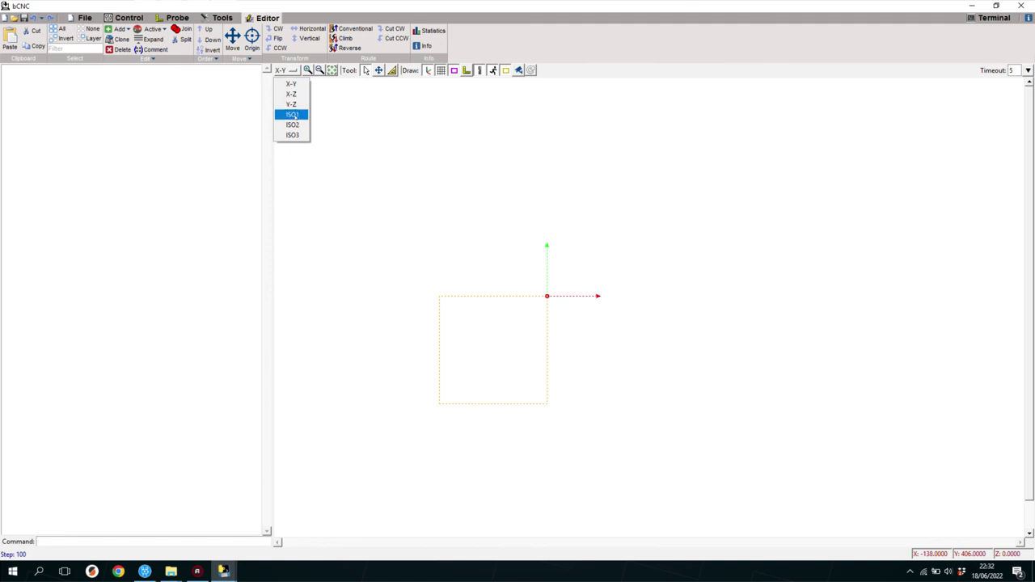
left_click(292, 84)
left_click(332, 70)
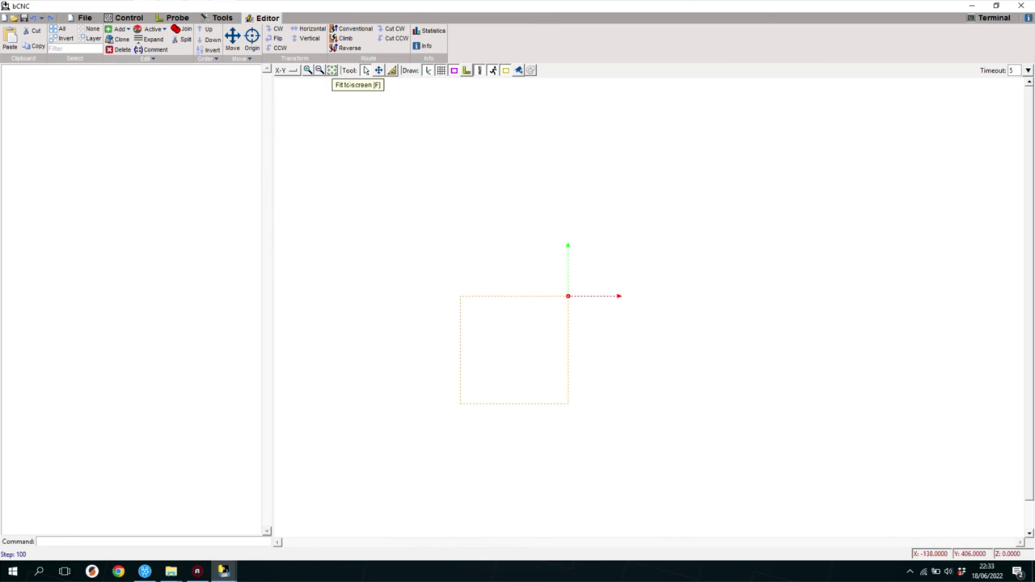
left_click(379, 71)
mouse_move(522, 235)
left_mouse_down()
mouse_move(522, 195)
mouse_move(420, 108)
left_mouse_up()
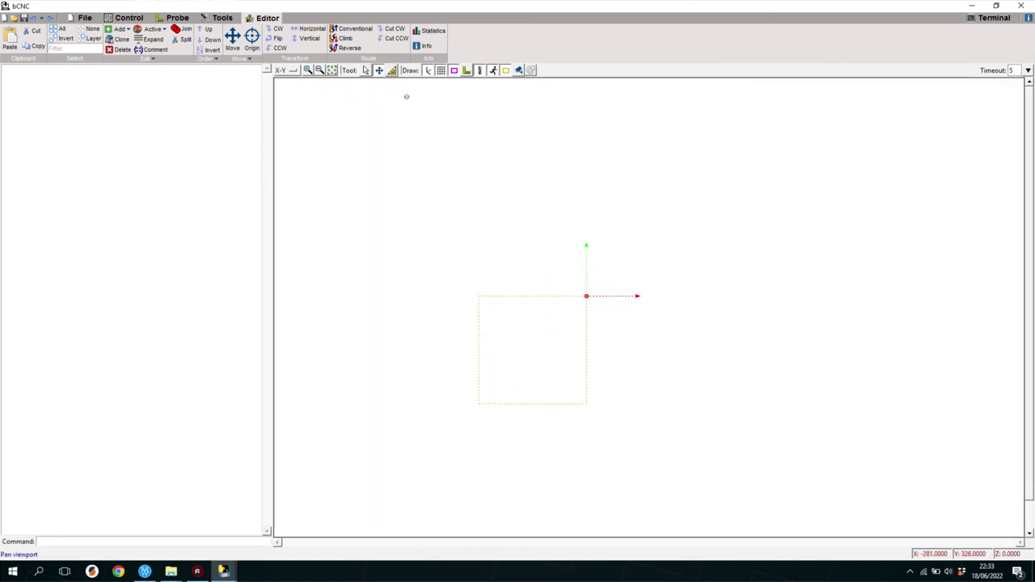
- Measure two horizontal distances above the dashed work area with the ruler
left_click(392, 70)
left_click_drag(487, 220, 634, 224)
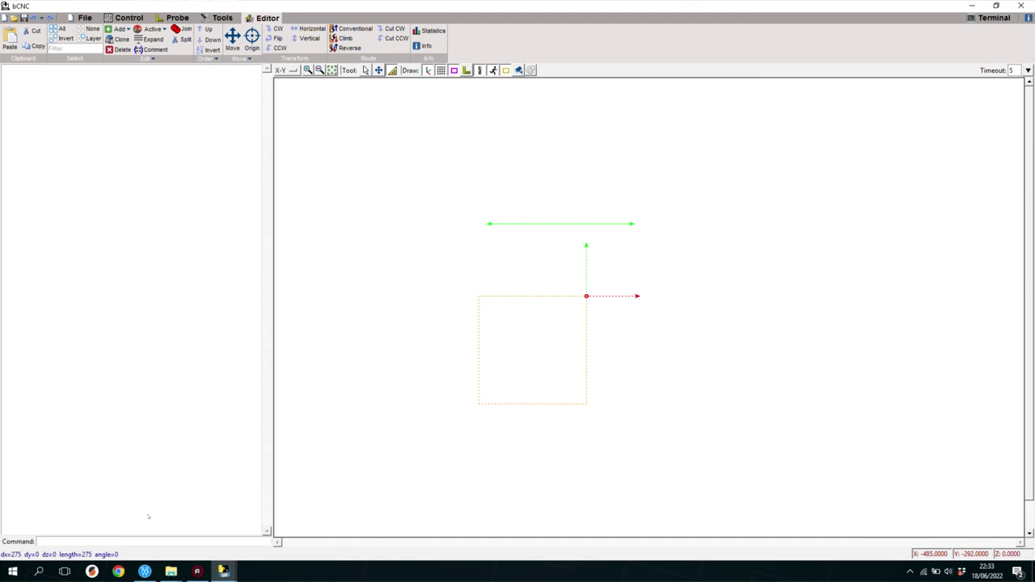
left_click_drag(457, 264, 540, 262)
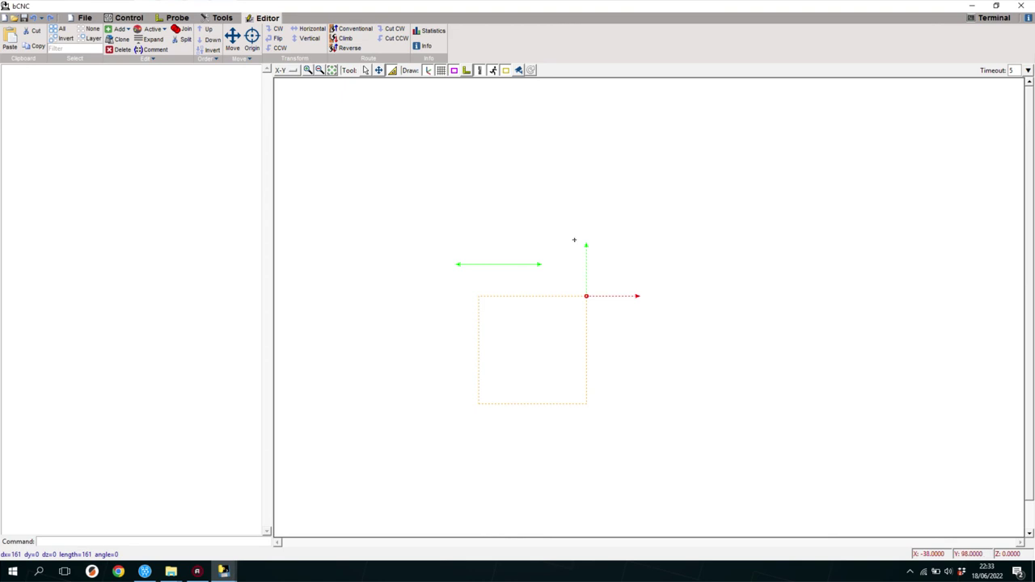
- Toggle the probe display on and back off, and switch the cutting path display
left_click(466, 71)
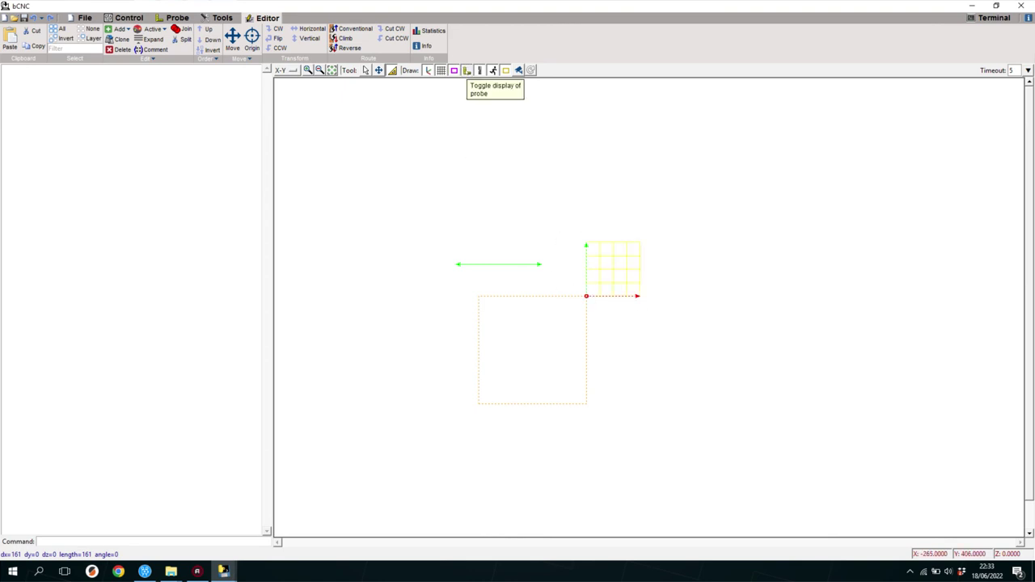
left_click(467, 70)
left_click(479, 71)
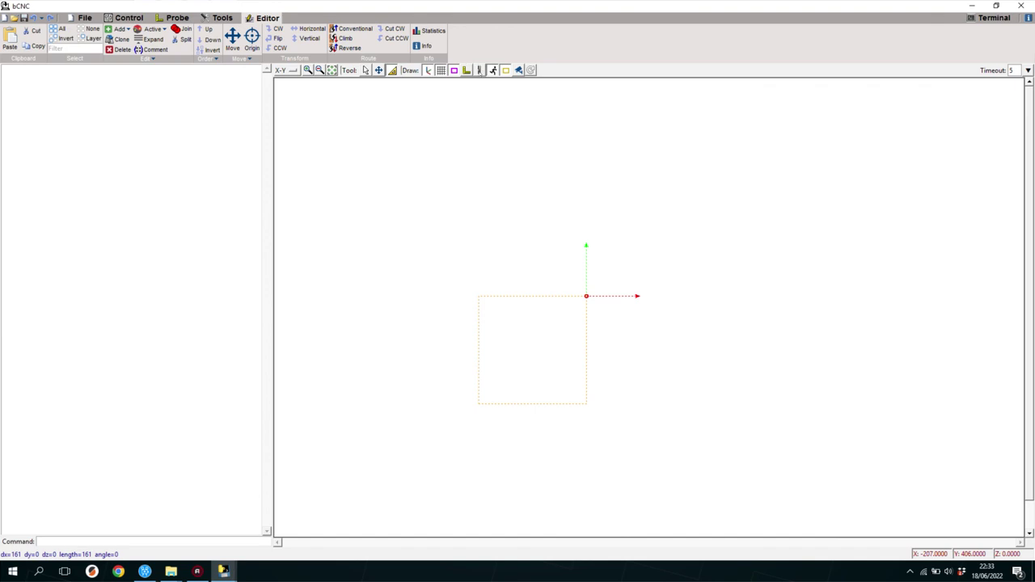